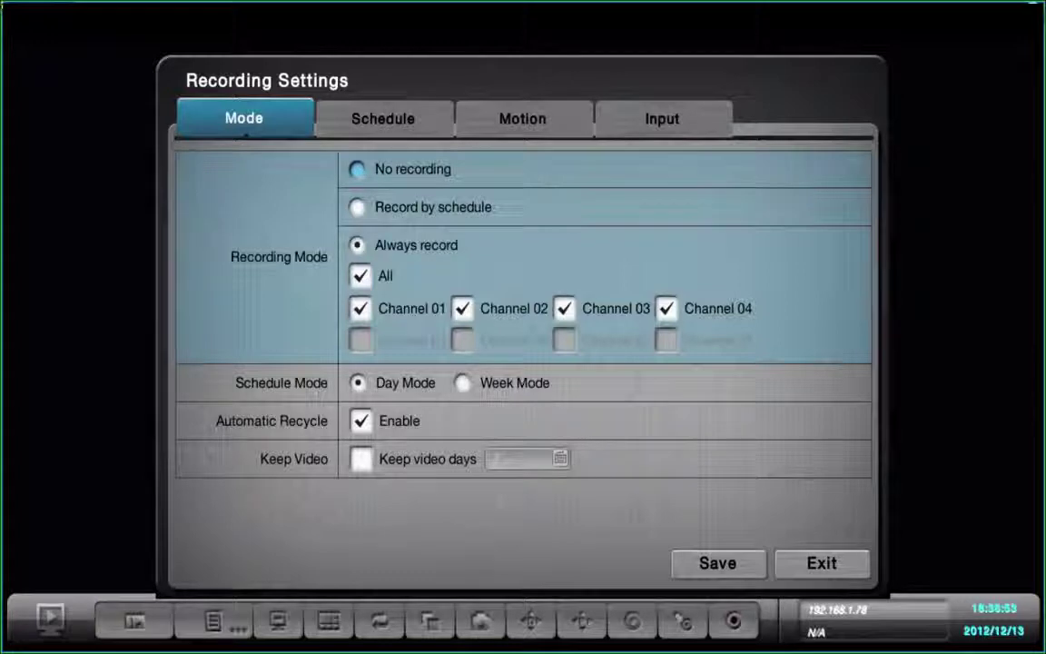
Set the schedule mode to Week Mode in the recording settings
key("Down")
key("Down")
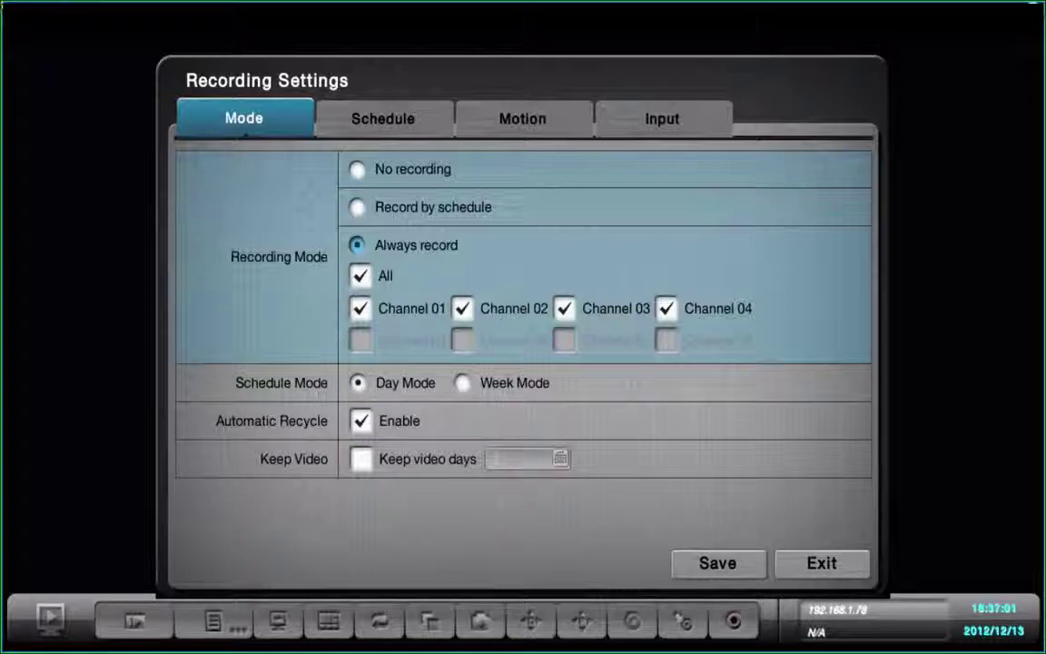
key("Down")
key("Down")
key("Down")
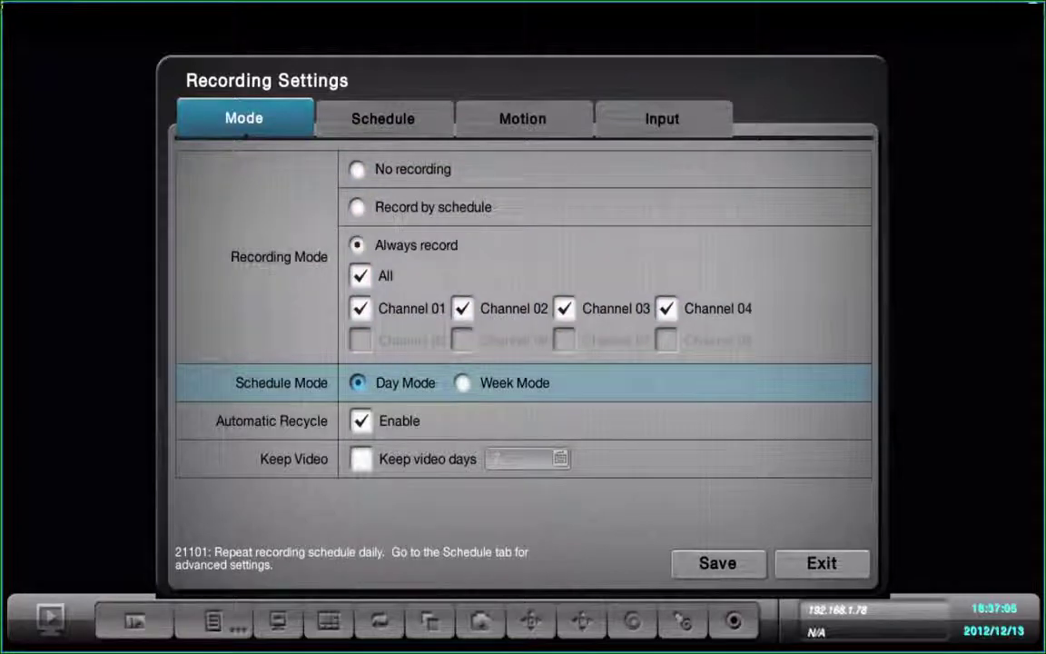
key("Right")
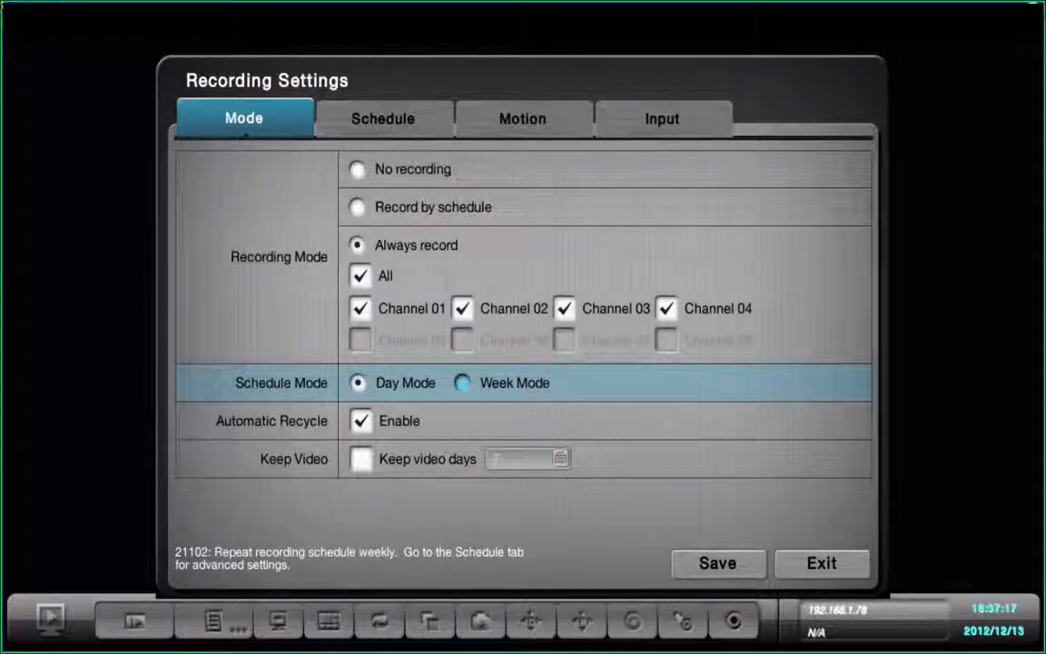
key("Return")
Set the recording mode to Record by schedule and save the changes
key("Up")
key("Up")
key("Up")
key("Up")
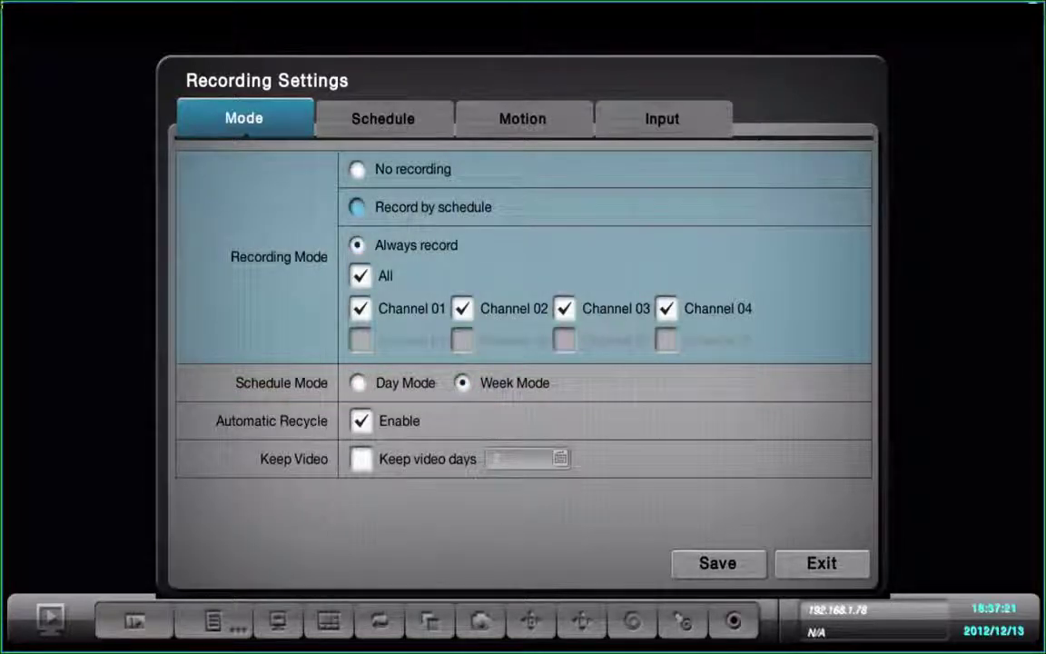
key("Return")
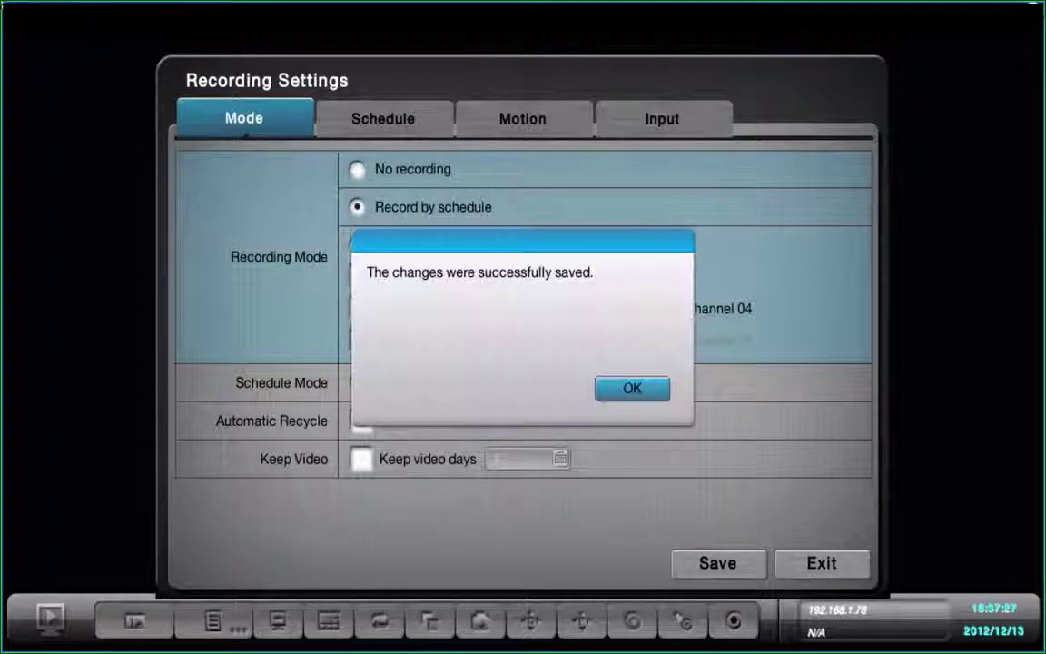
key("Return")
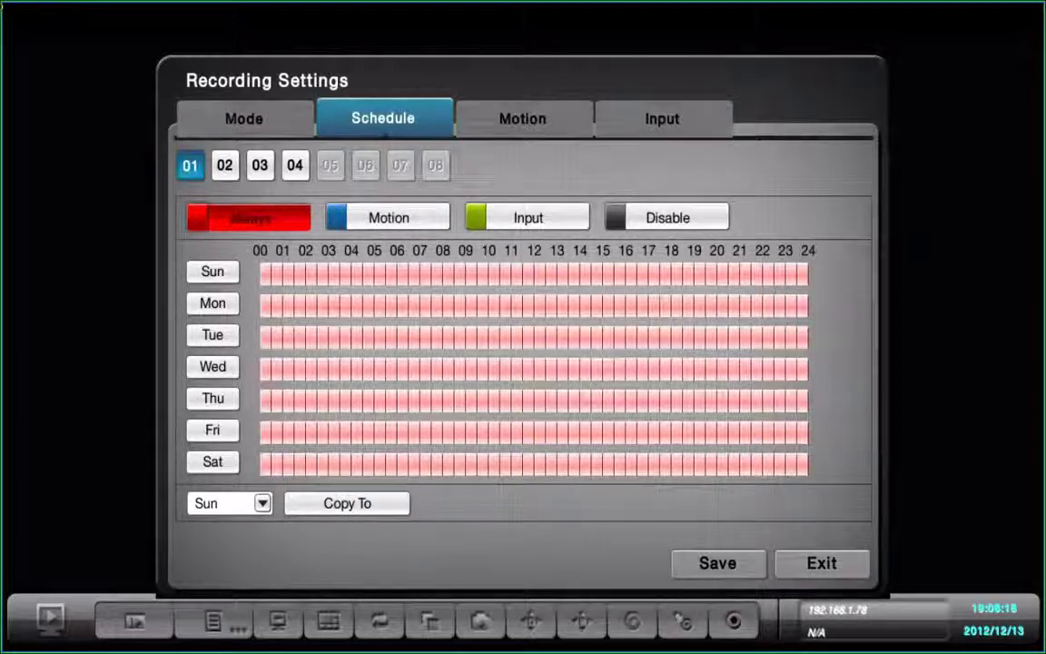
Apply the Disable recording type to channel 01's Sunday schedule from 00 to 04
key("Down")
key("Right")
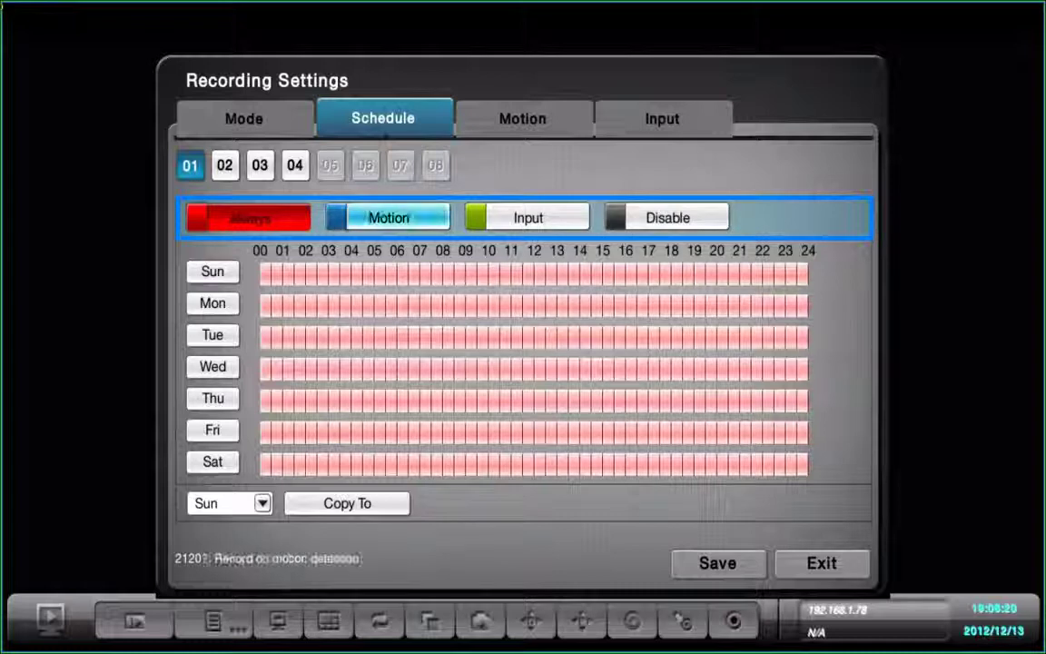
key("Right")
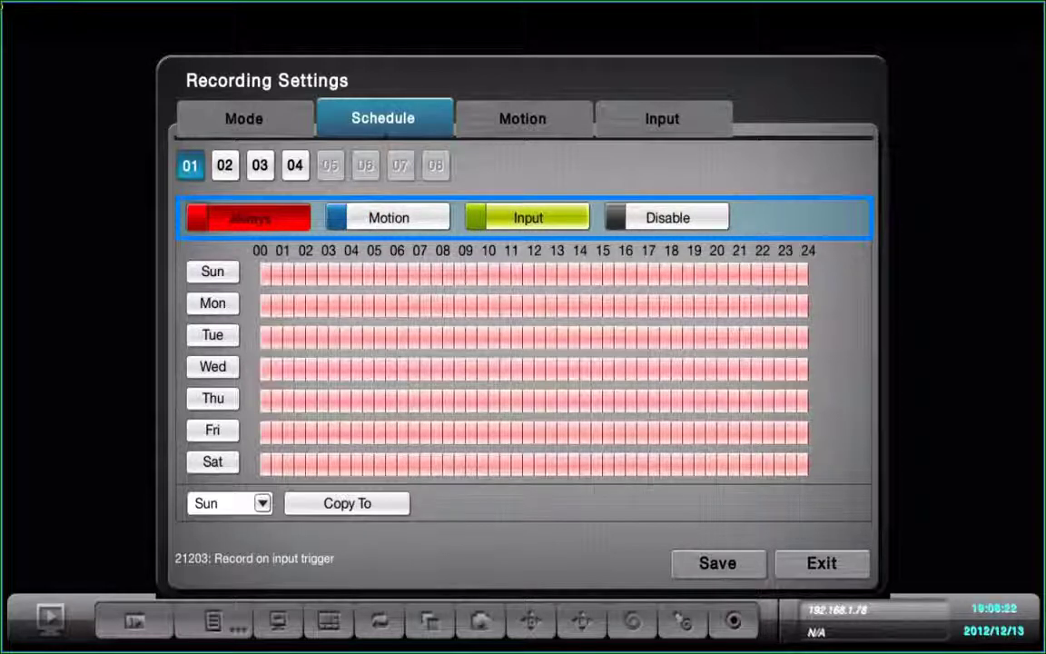
key("Right")
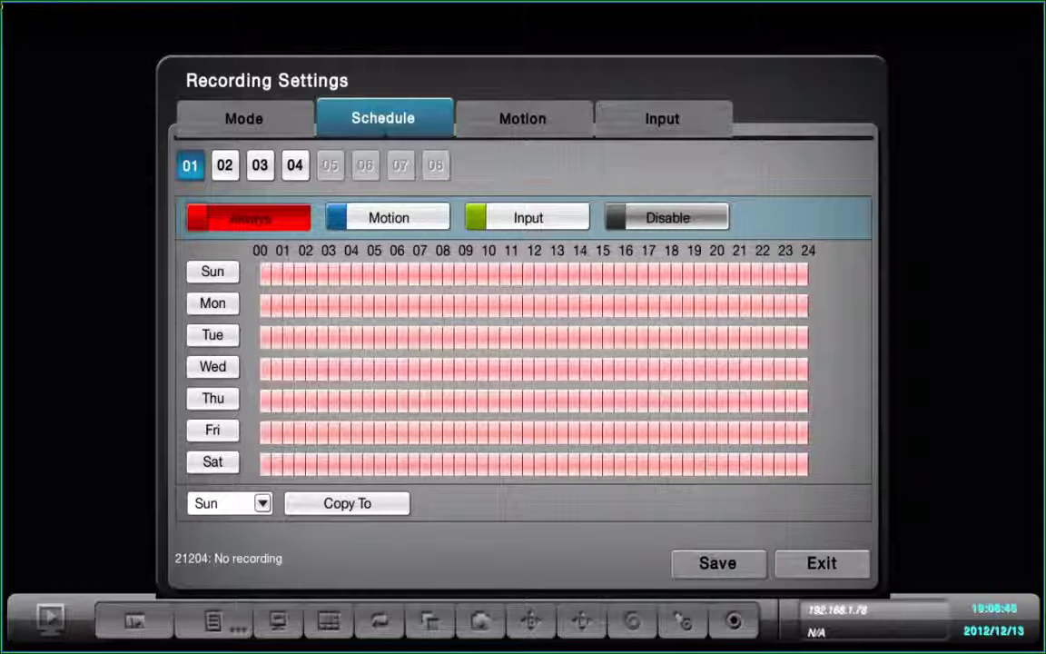
left_click(668, 218)
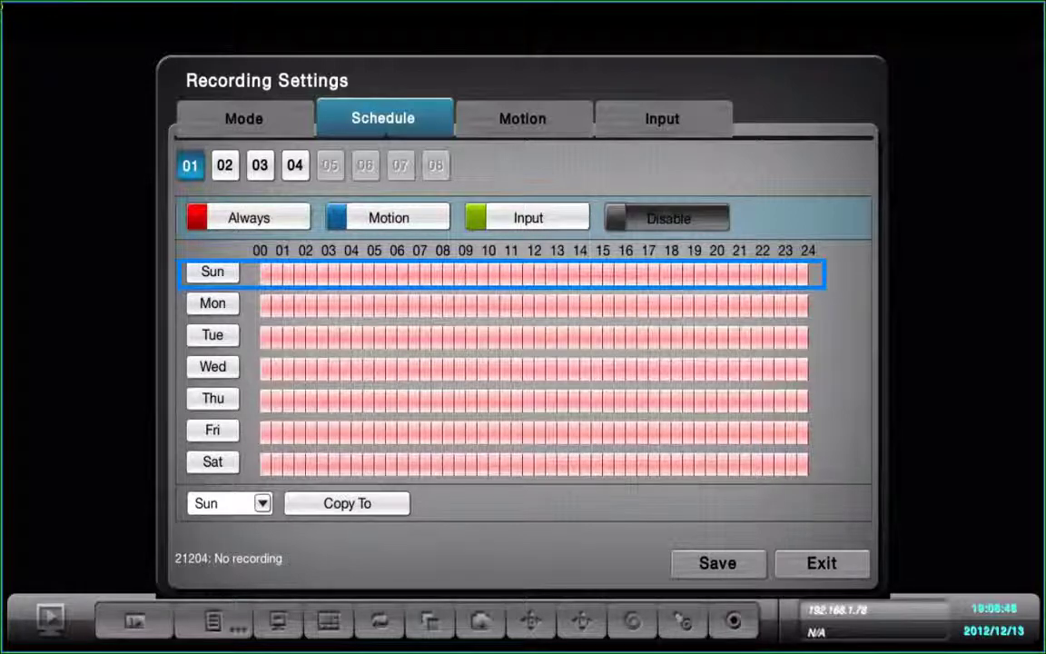
key("Down")
key("Right")
key("Right")
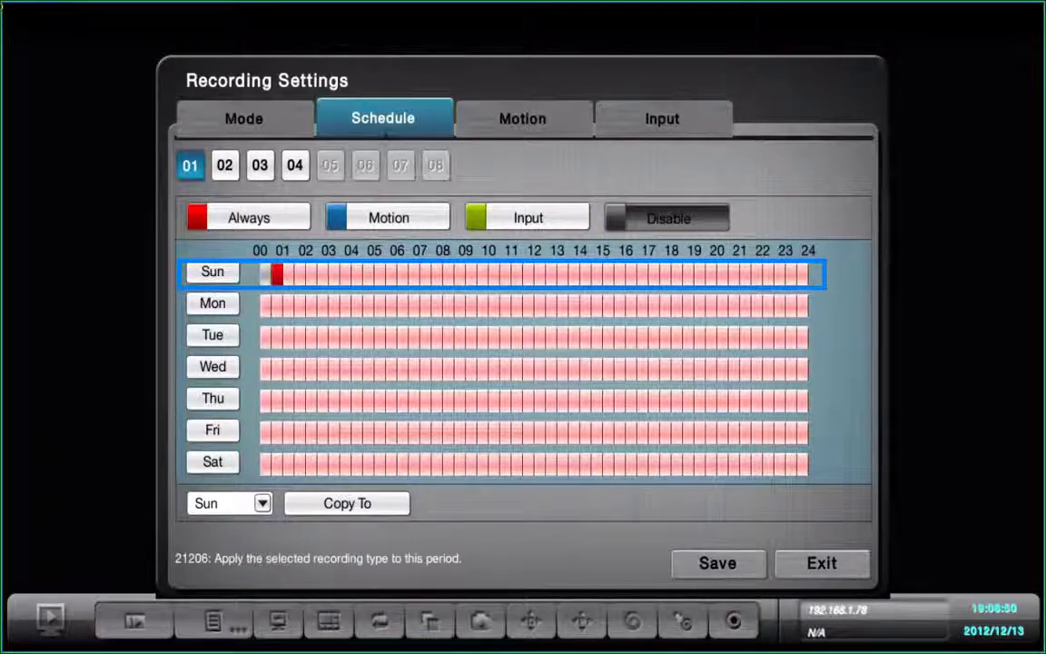
key("Right")
key("Right")
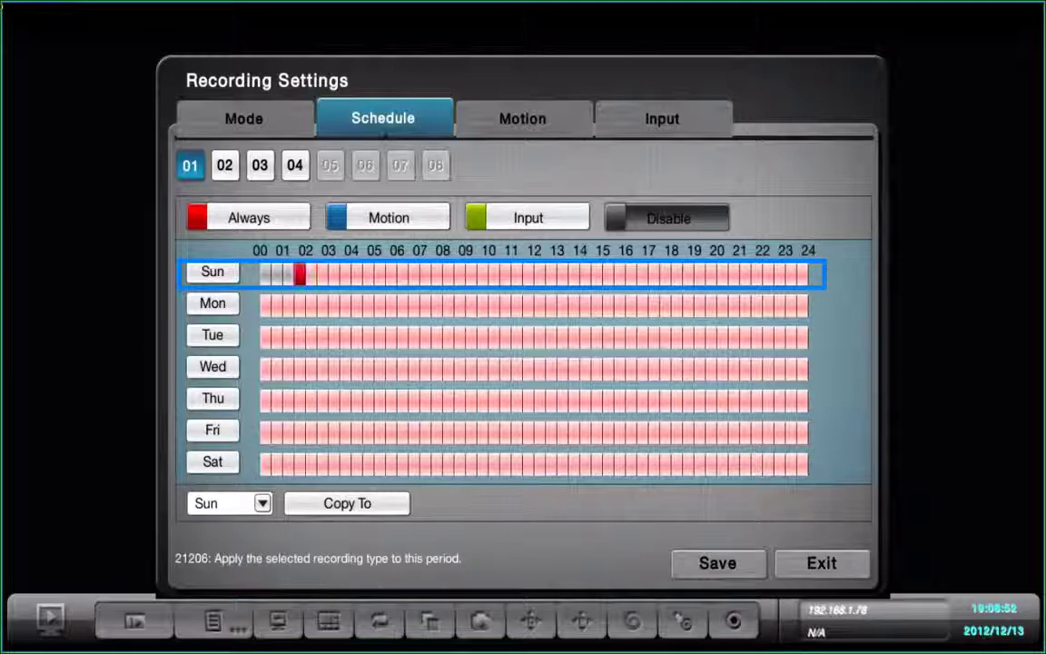
key("Right")
key("Right")
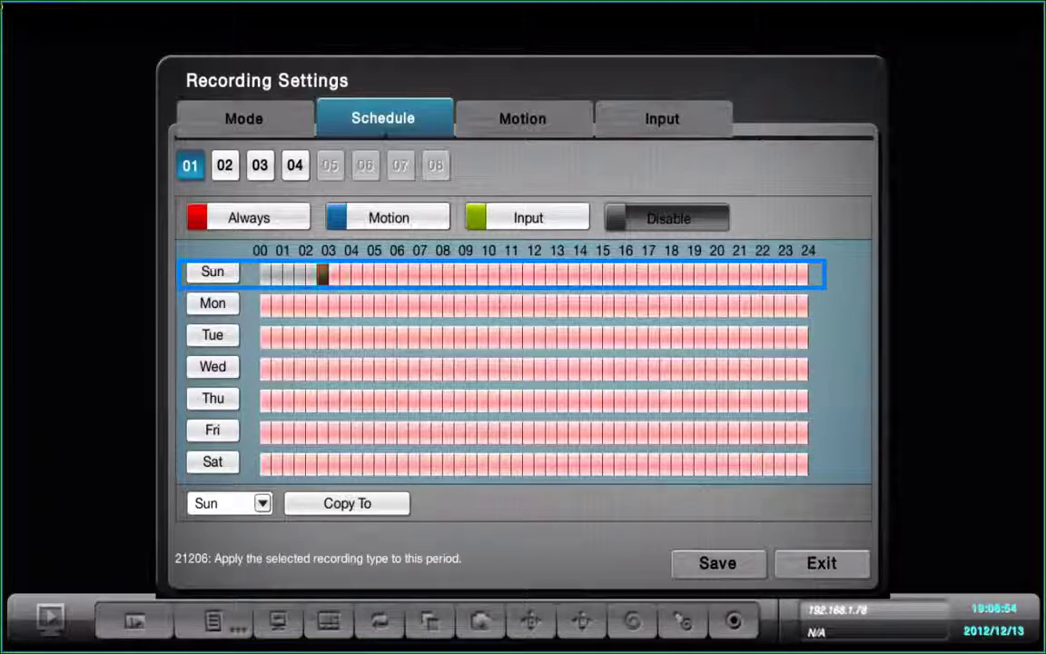
key("Right")
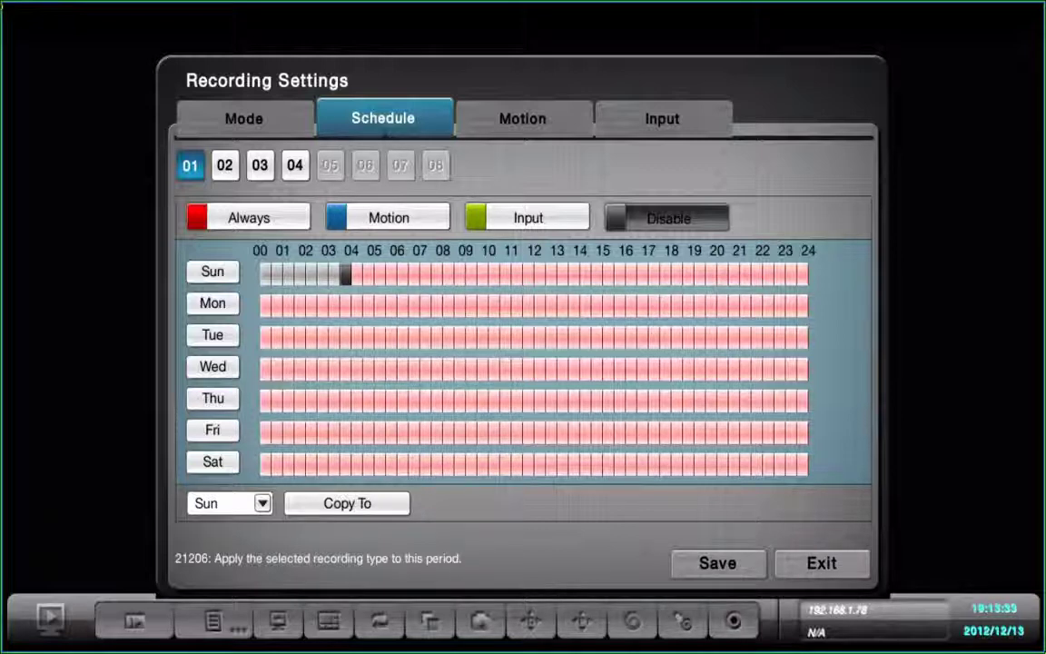
key("Return")
key("Return")
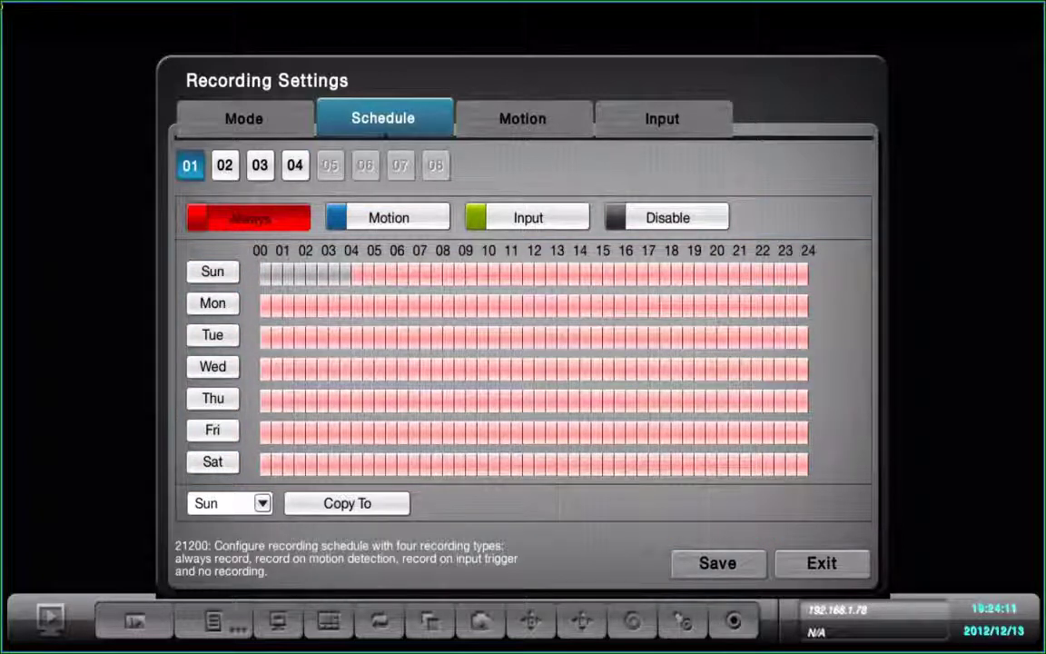
Enable Camera 2: contr as the motion recording trigger for channel 03 and save the changes
left_click(523, 118)
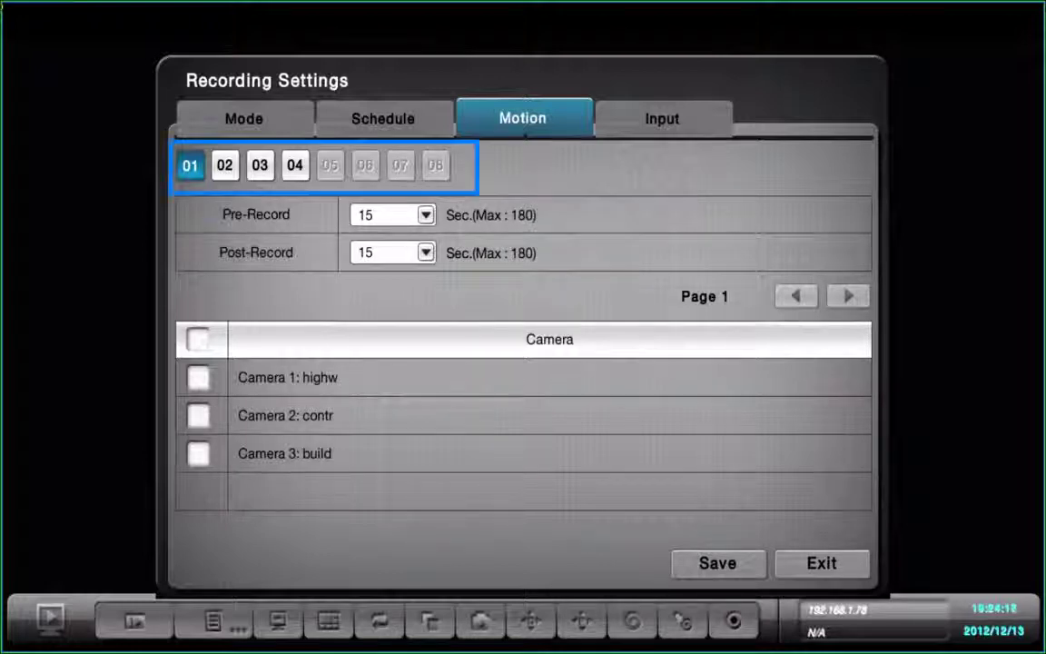
left_click(260, 165)
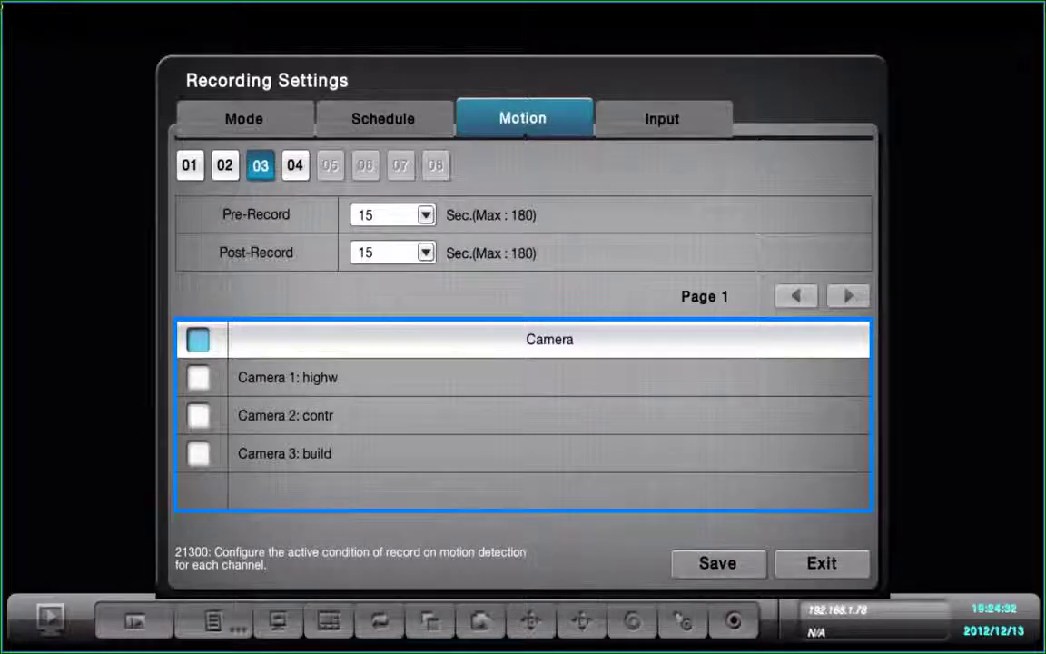
key("Down")
key("Down")
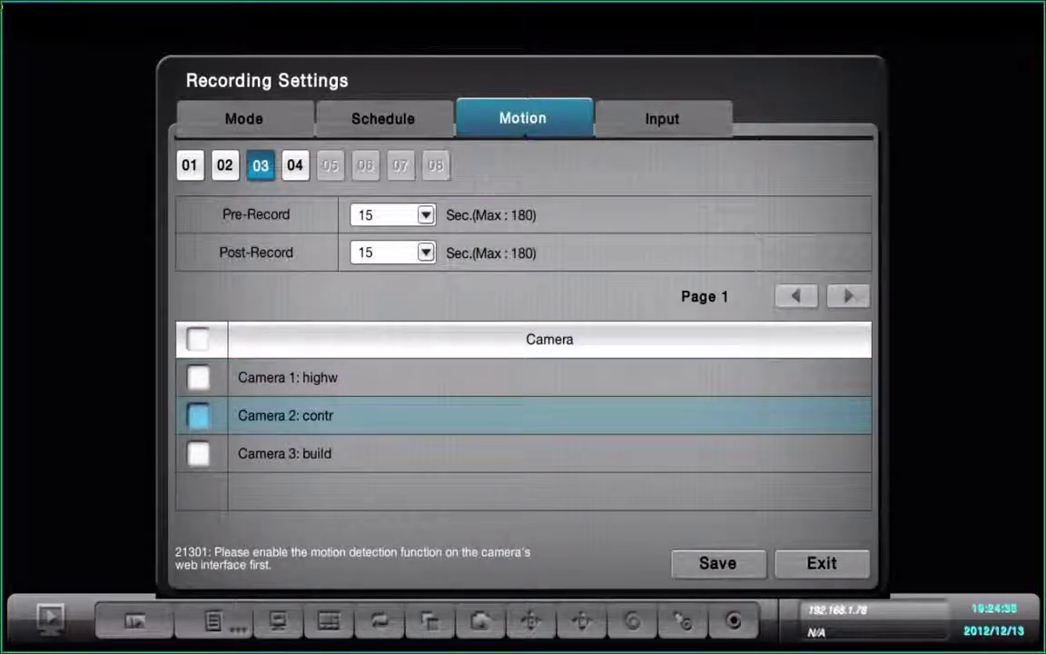
key("Return")
key("Return")
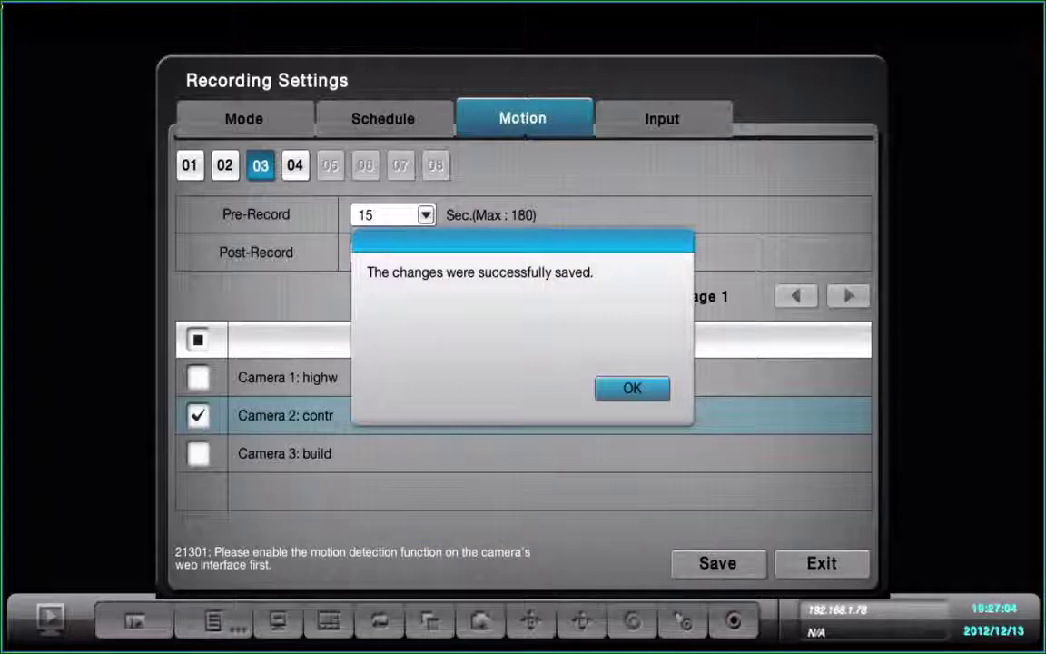
key("Return")
left_click(284, 453)
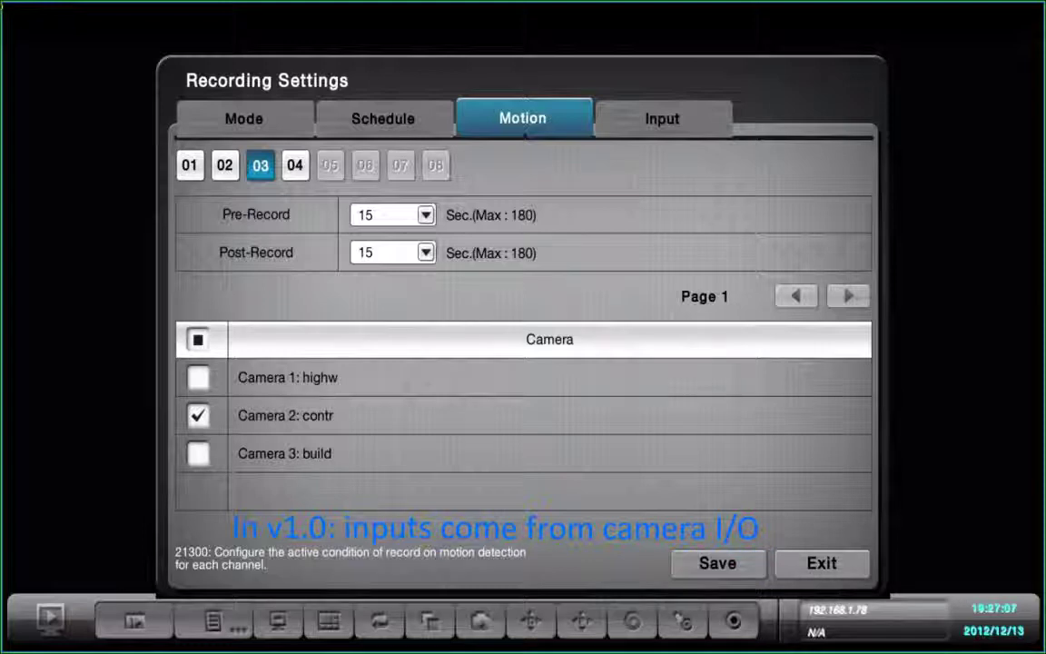
Open the recording settings for input triggers
left_click(662, 118)
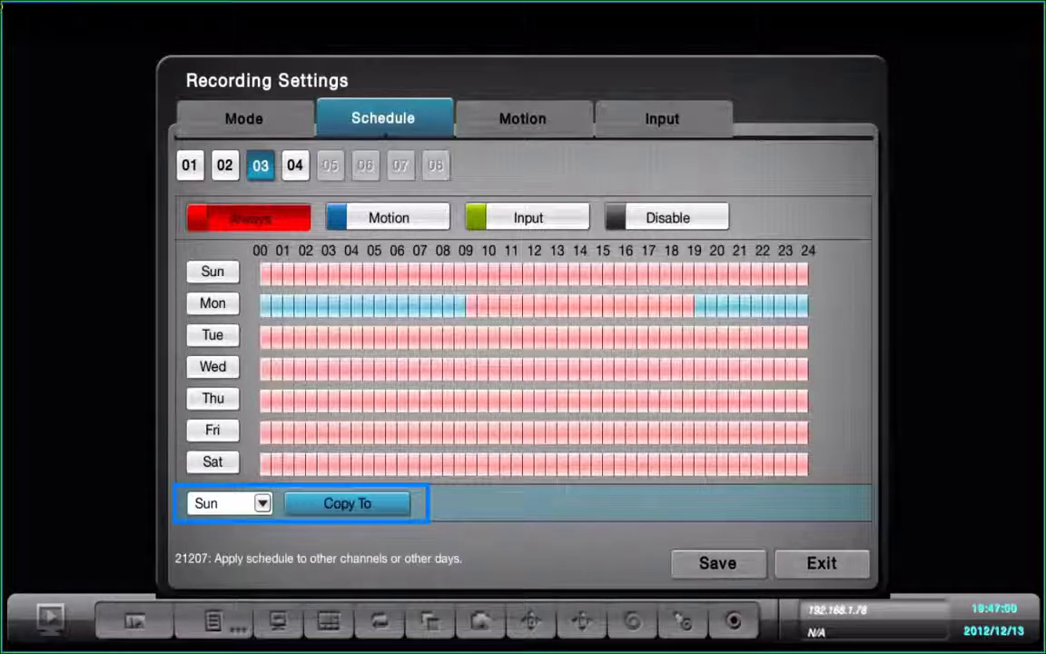
Copy channel 03's Monday recording schedule to Tuesday and Wednesday
key("Left")
key("Return")
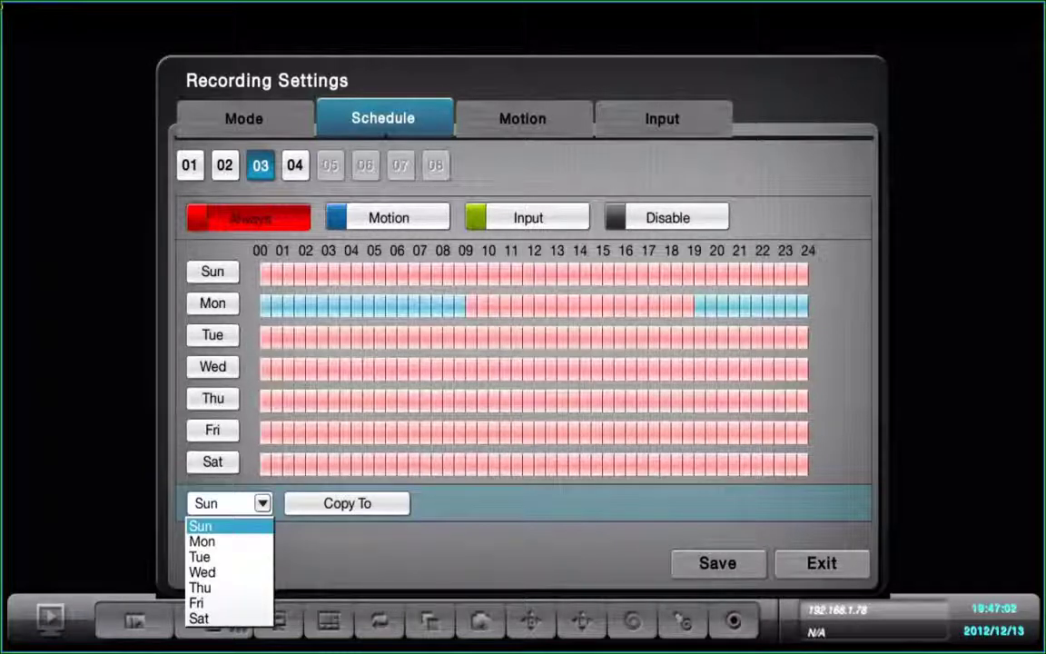
key("Down")
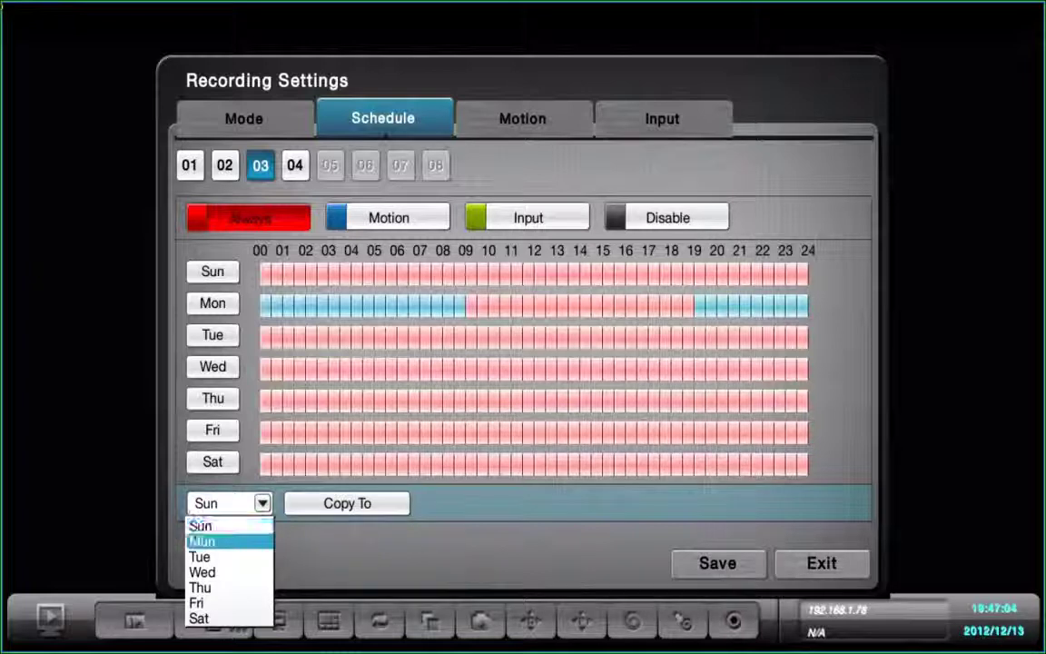
key("Return")
key("Right")
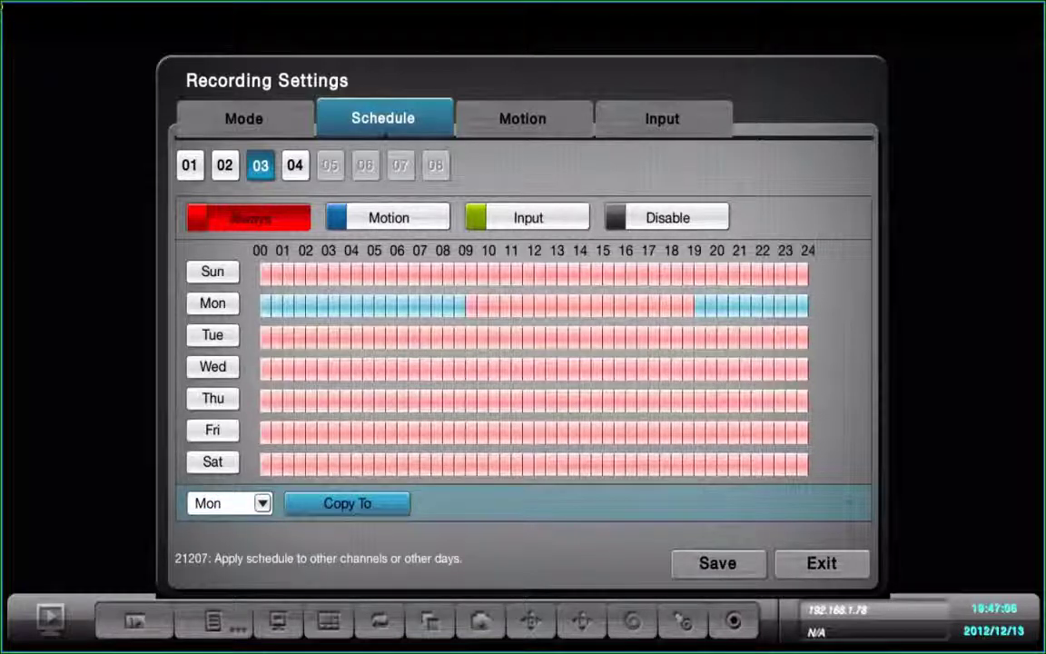
key("Return")
key("Up")
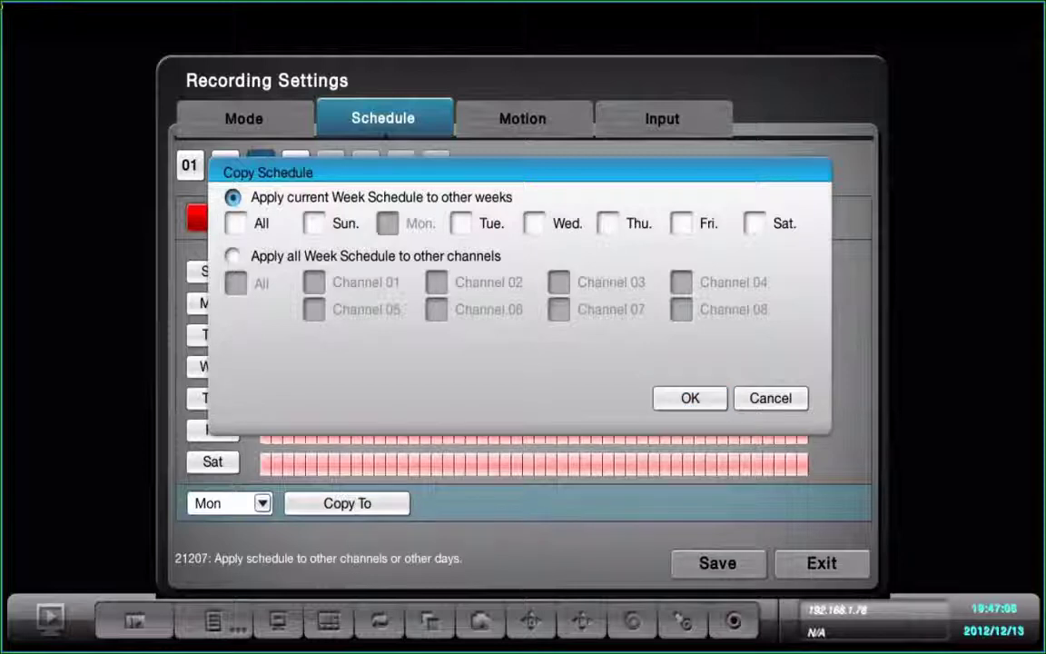
key("Down")
key("Right")
key("Right")
key("Return")
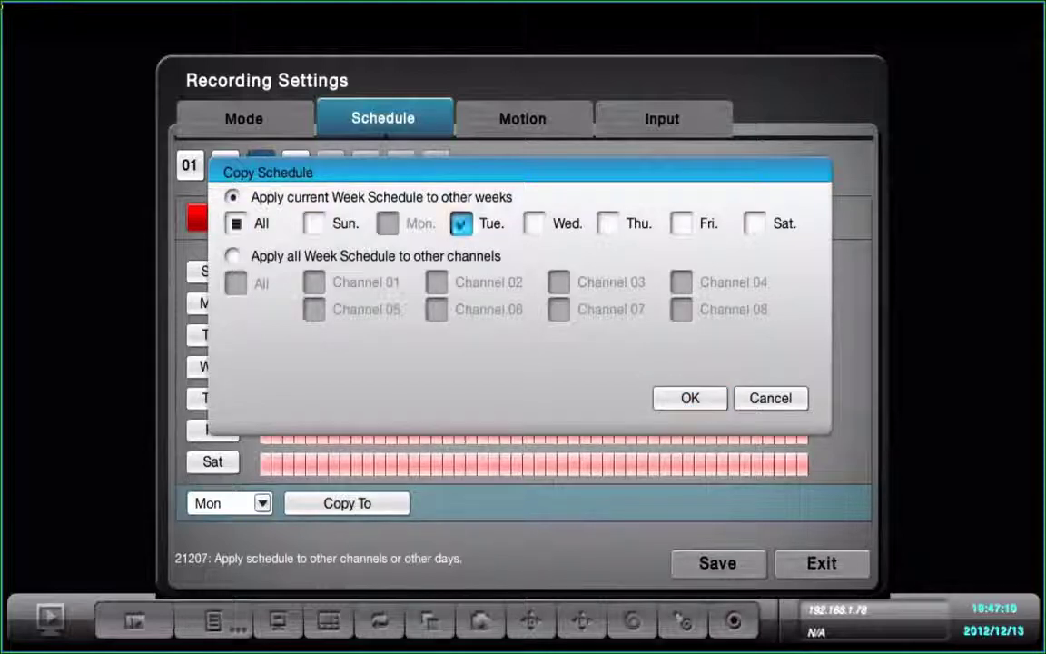
key("Right")
key("Return")
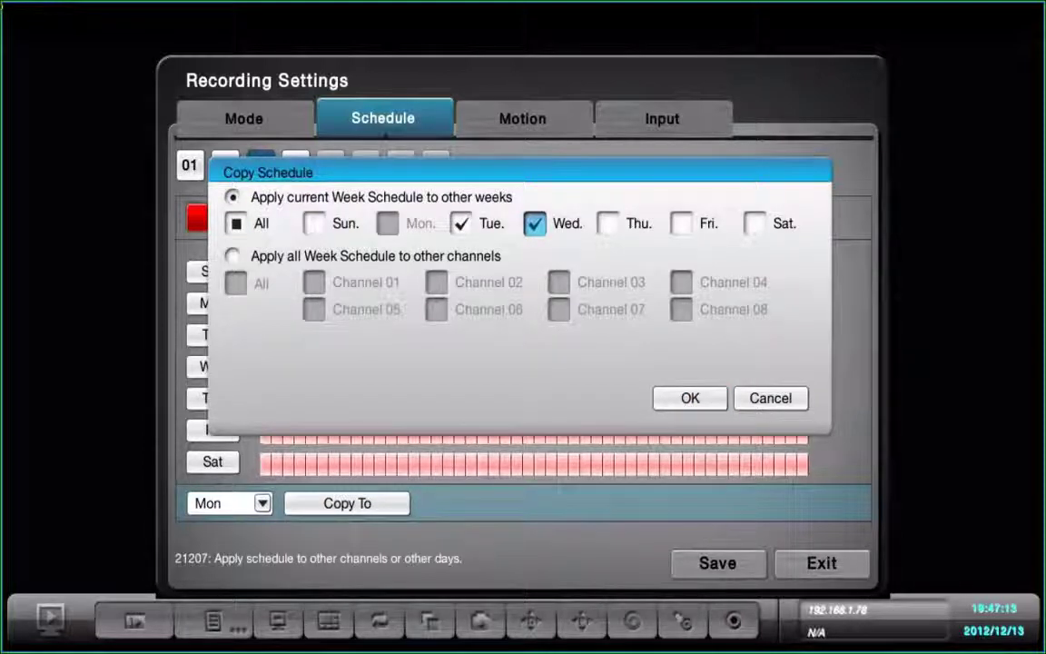
key("Down")
key("Return")
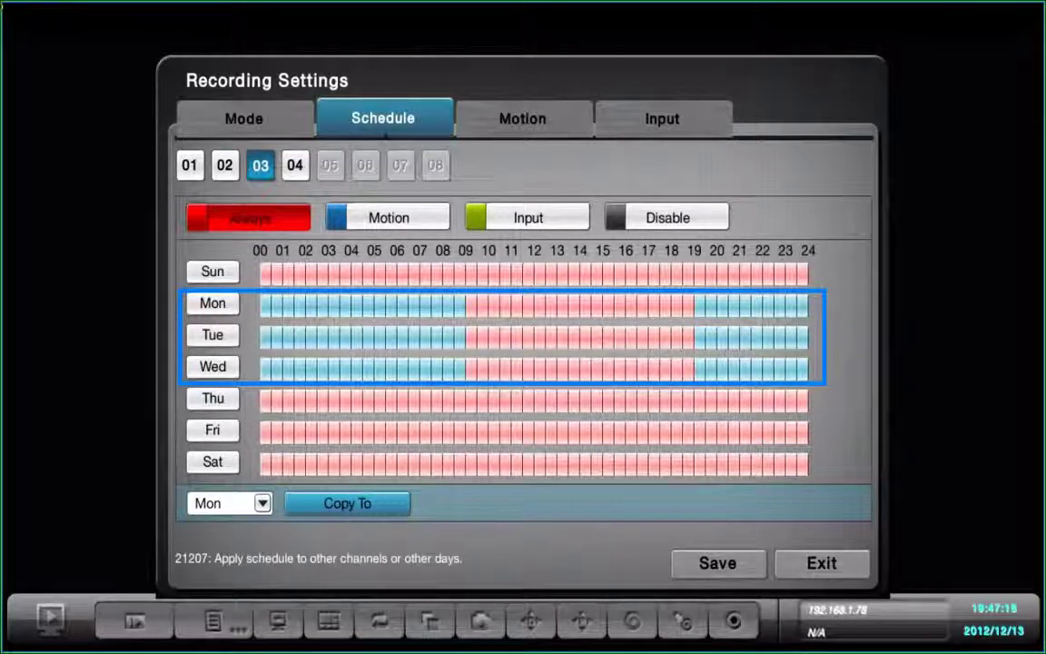
Apply channel 03's entire week schedule to all other channels
key("Return")
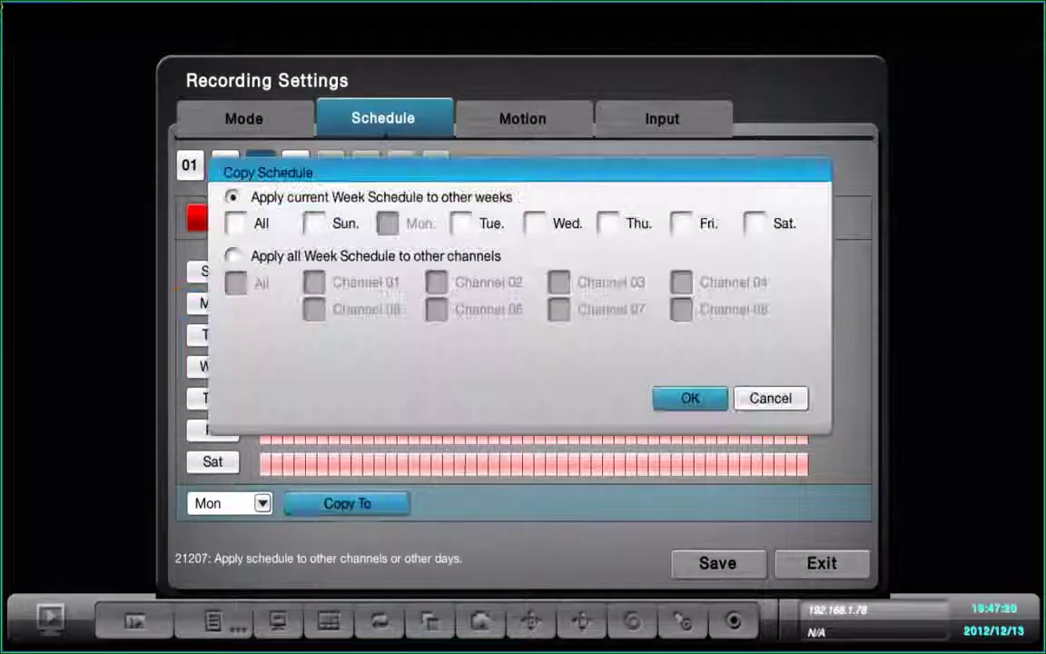
key("Down")
key("Down")
key("Down")
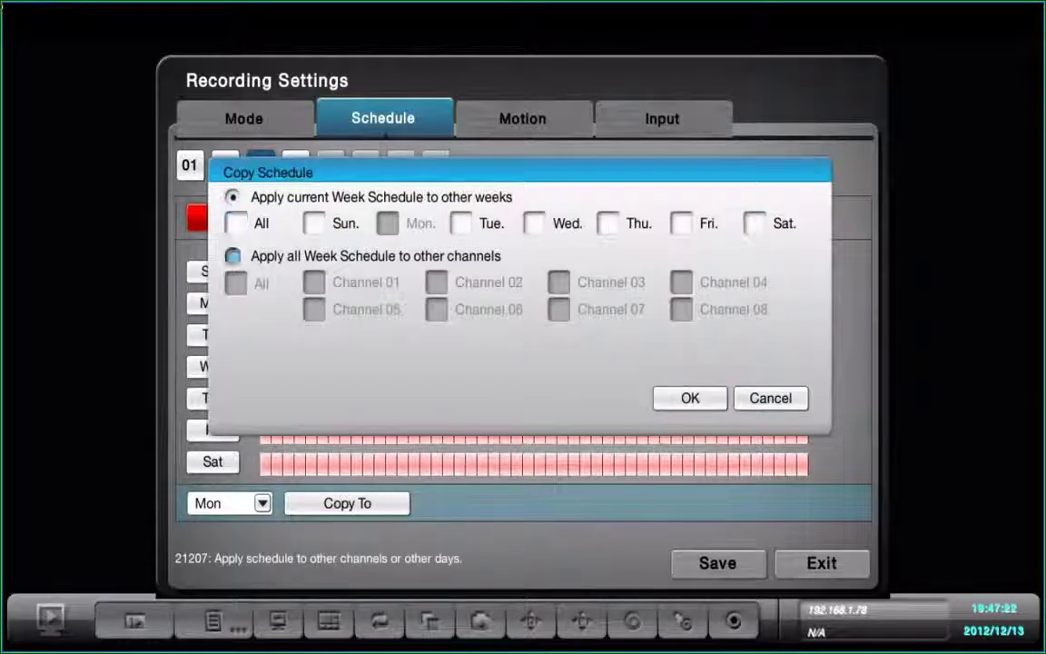
key("Return")
key("Down")
key("Down")
key("Down")
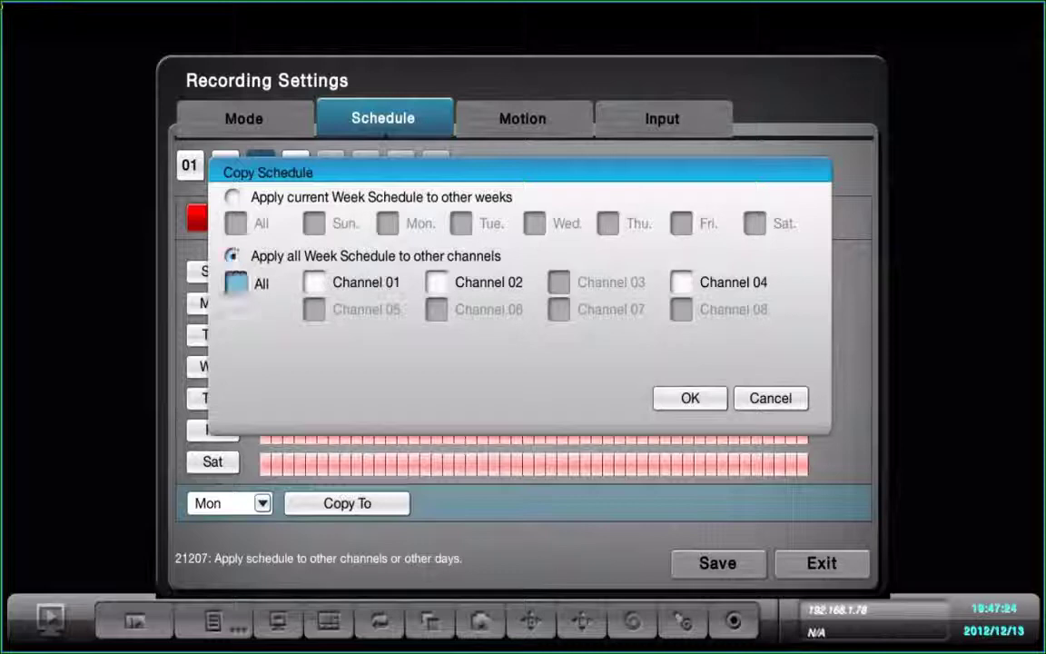
key("Return")
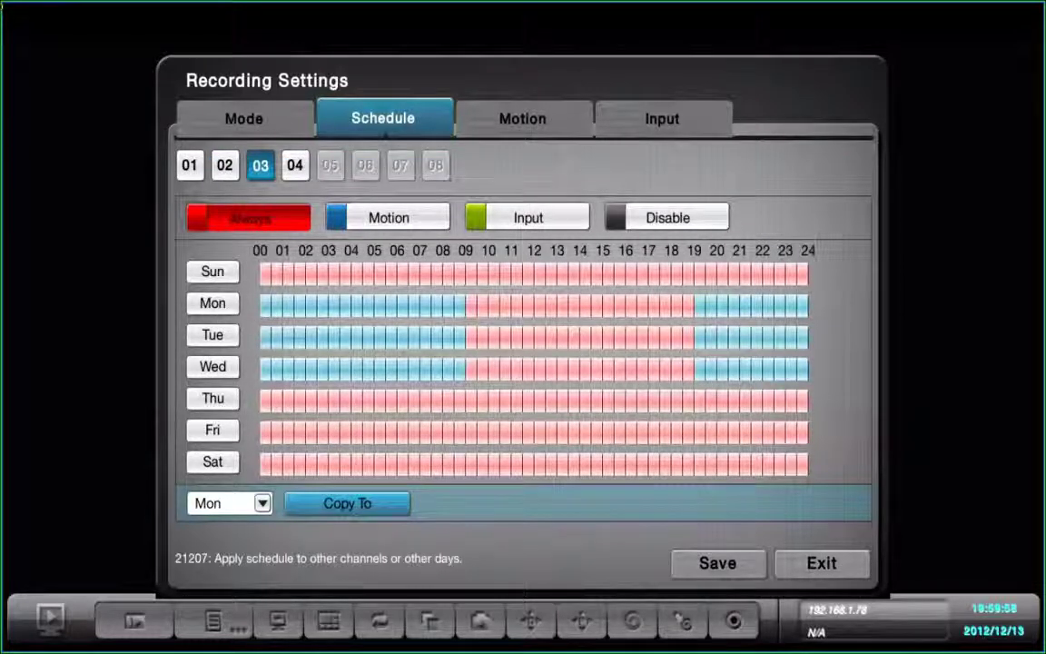
key("Return")
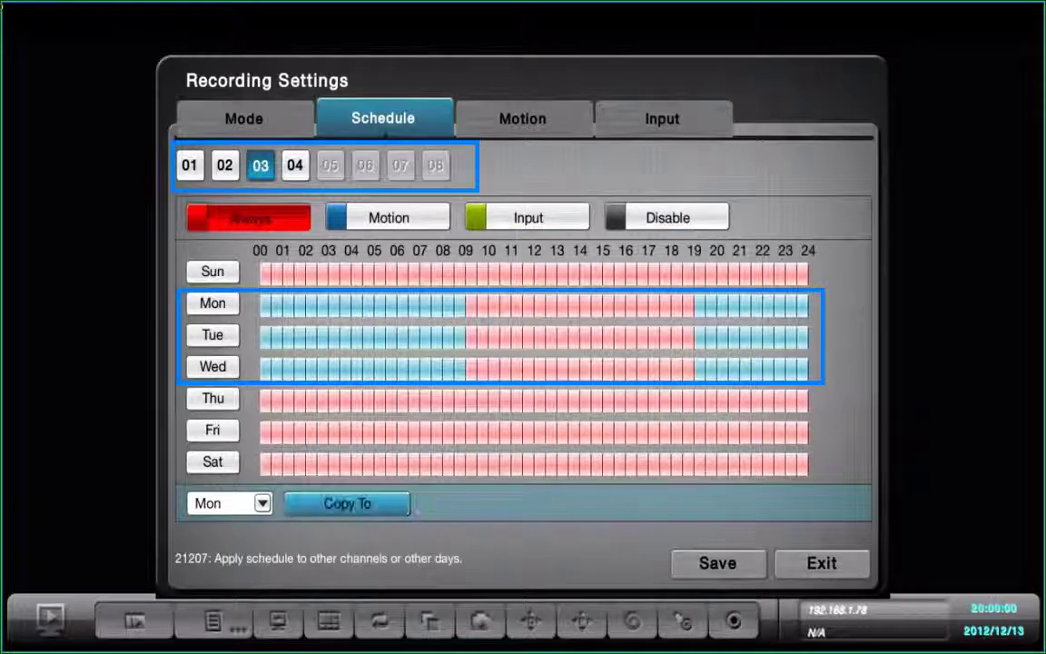
Switch to channel 02's schedule and apply the Input recording type to the whole of Sunday
key("Down")
key("Down")
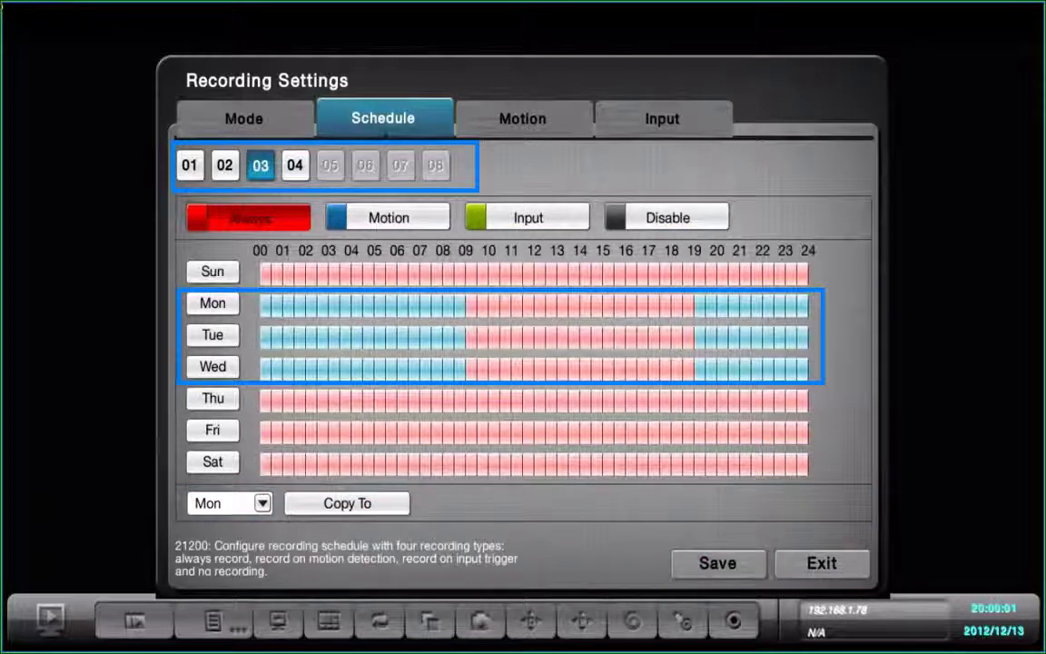
key("Right")
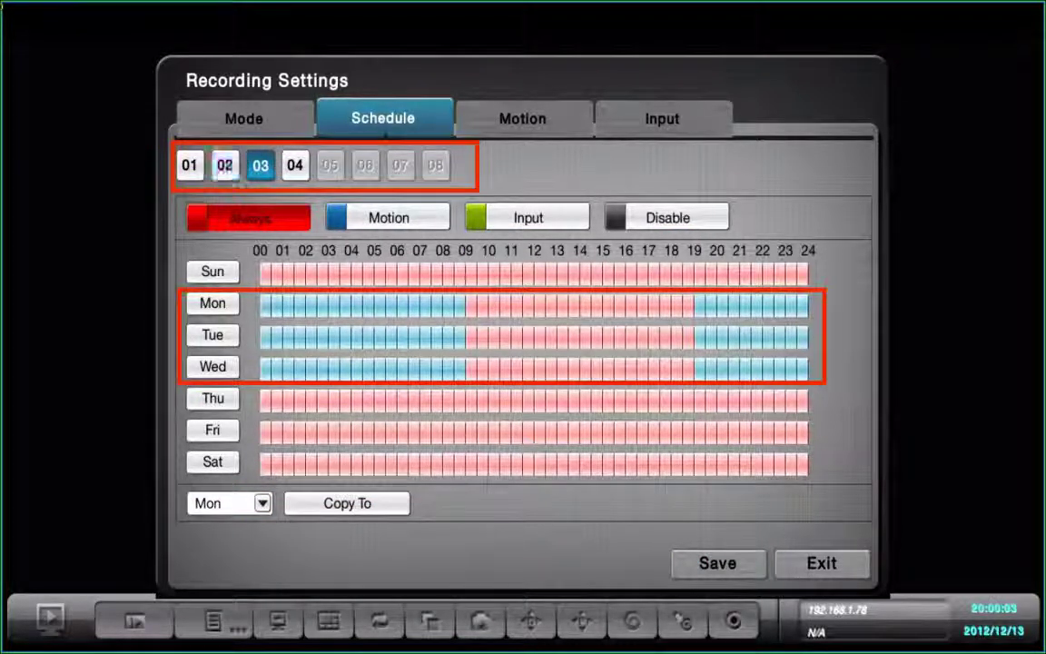
key("Left")
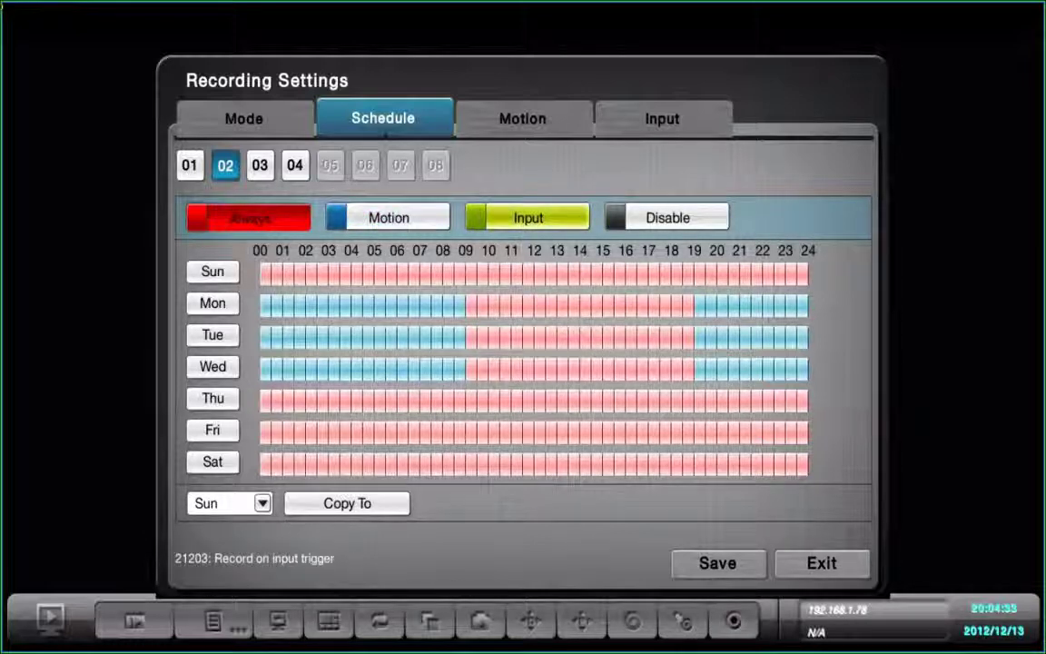
key("Return")
key("Down")
key("Left")
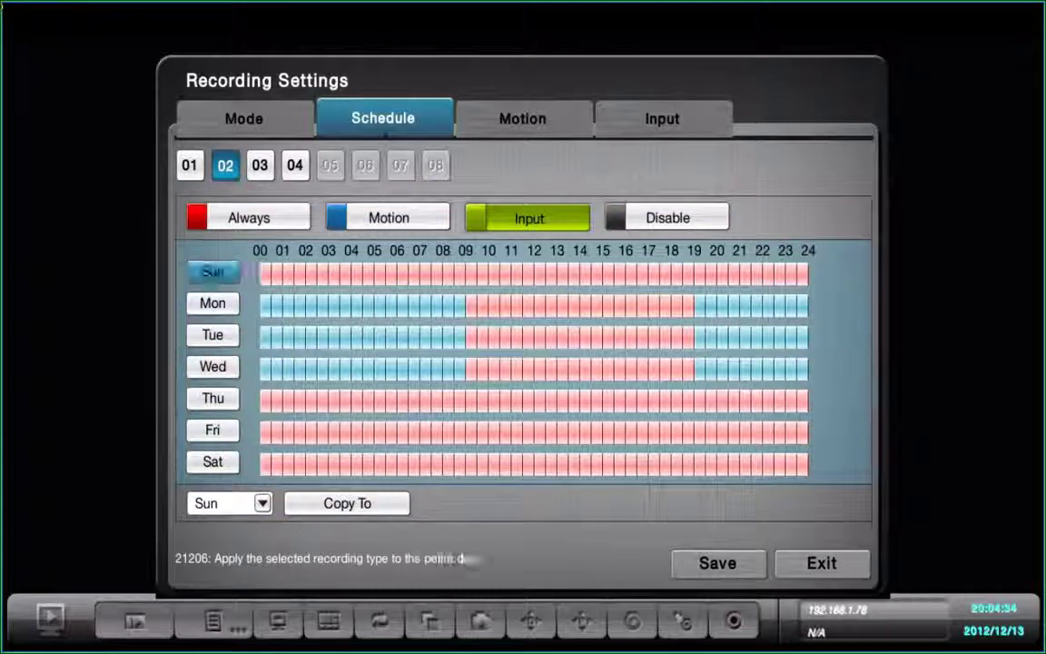
key("Return")
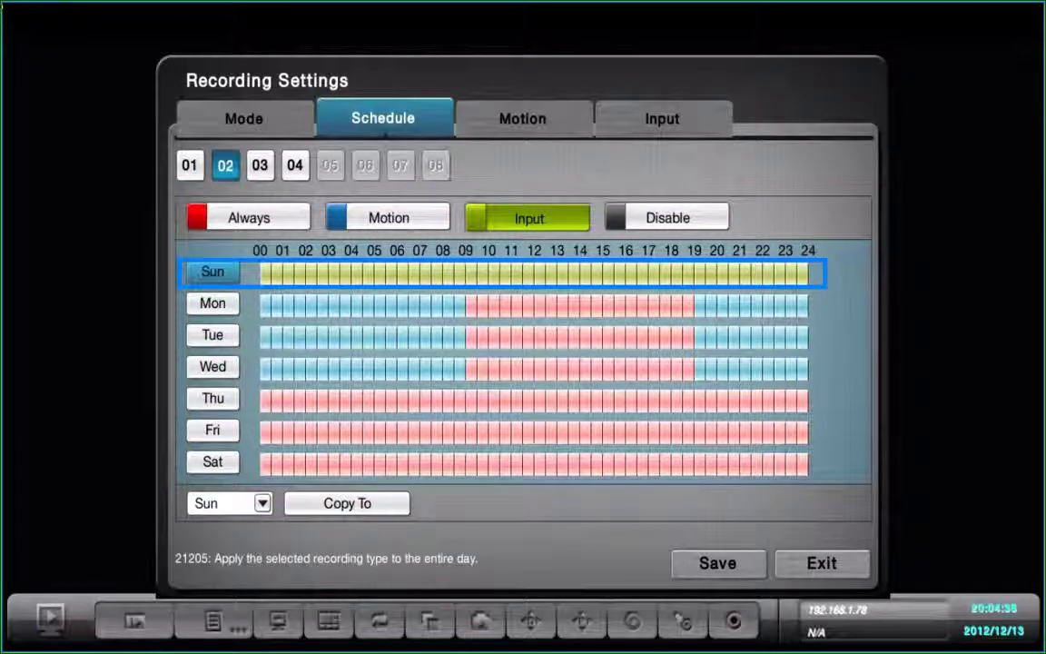